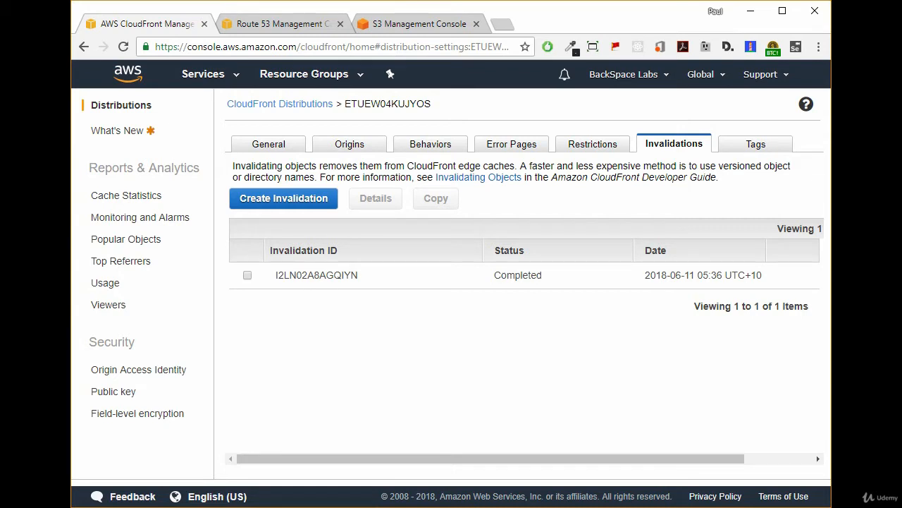
Step: In the thedevkid.com S3 bucket's static website hosting, save request redirection with google.com as the target domain
left_click(408, 31)
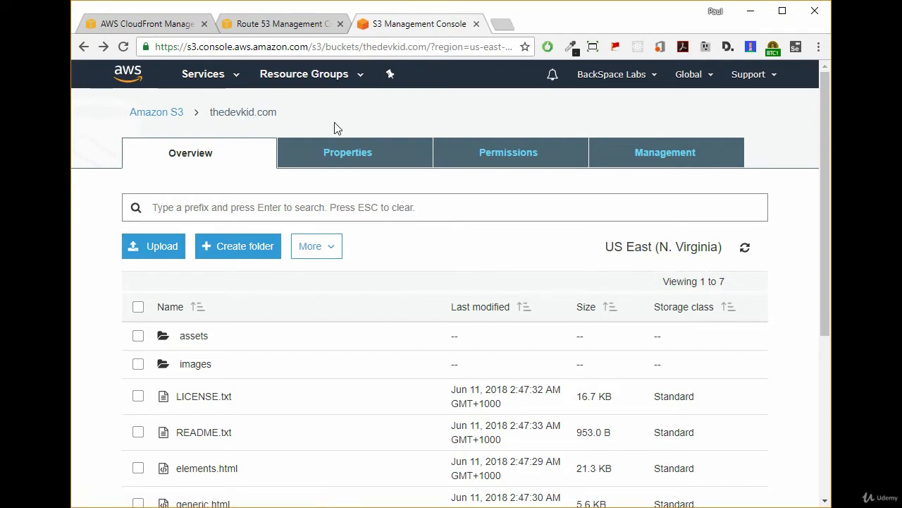
left_click(343, 161)
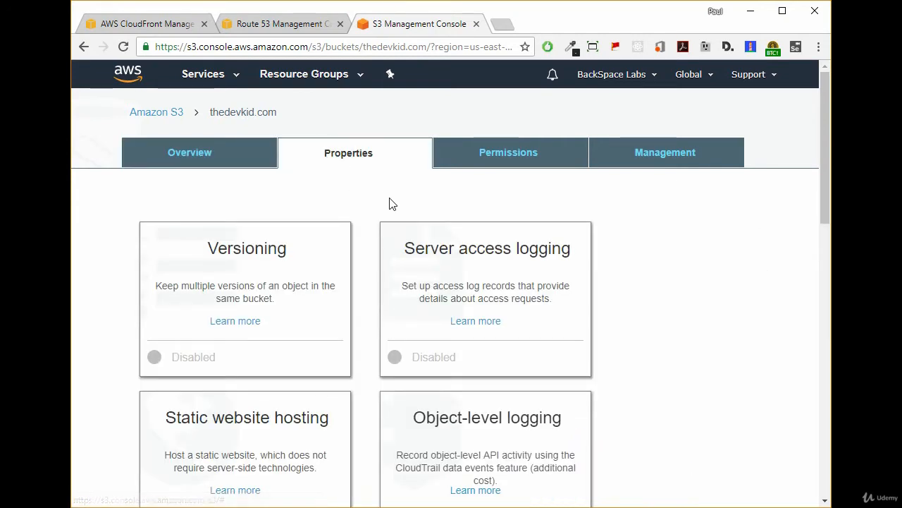
scroll(388, 205, "down", 1)
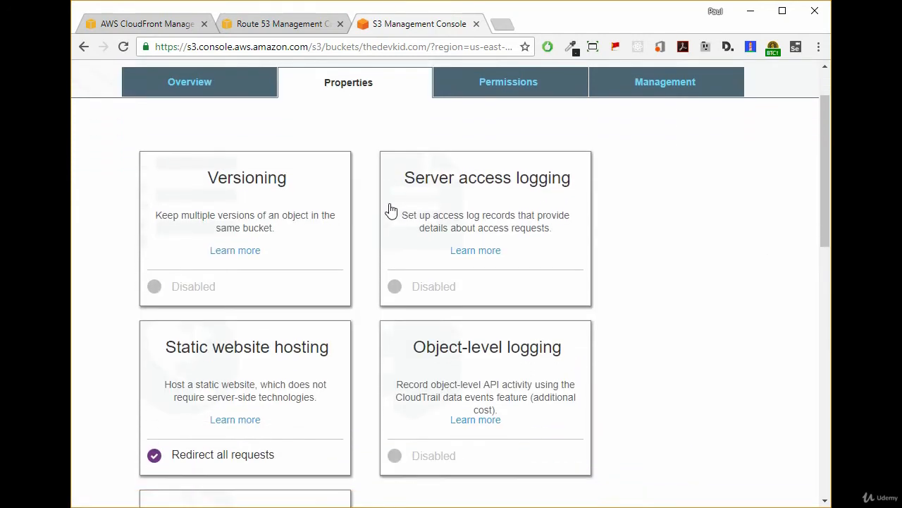
left_click(232, 391)
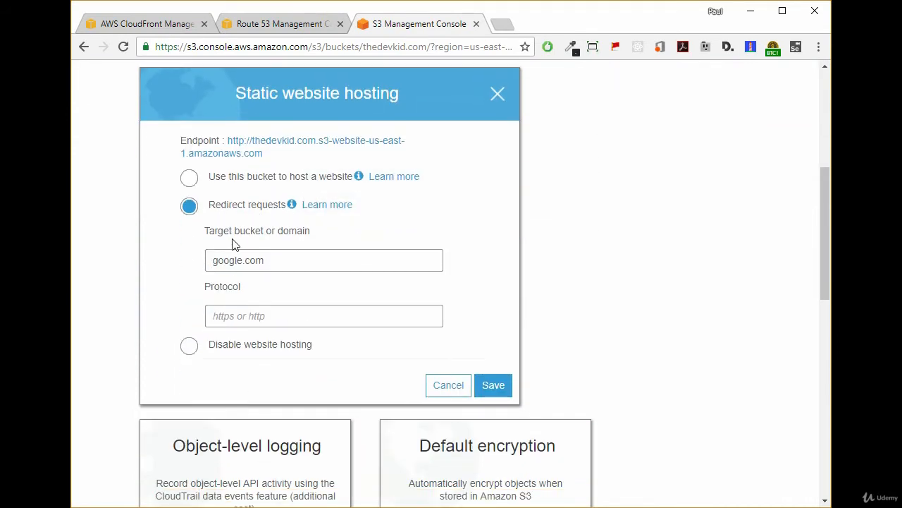
left_click_drag(288, 258, 203, 264)
left_click(272, 261)
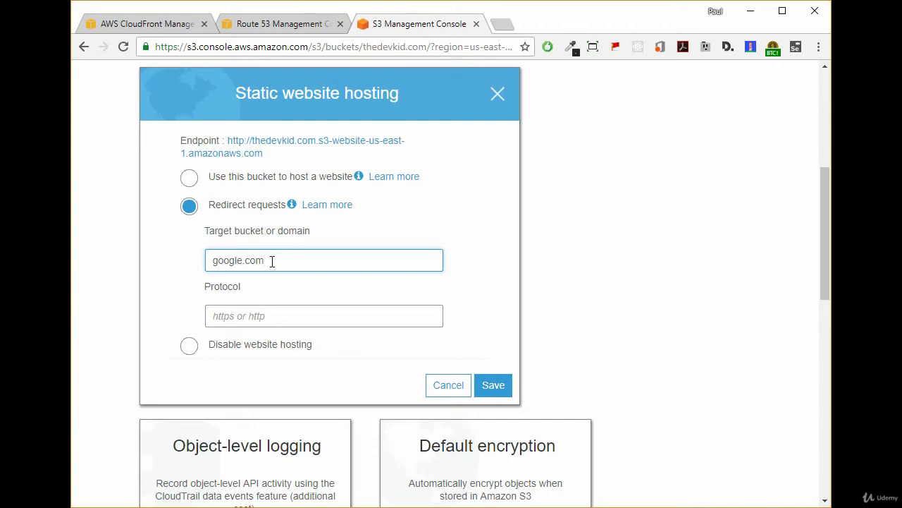
left_click(502, 390)
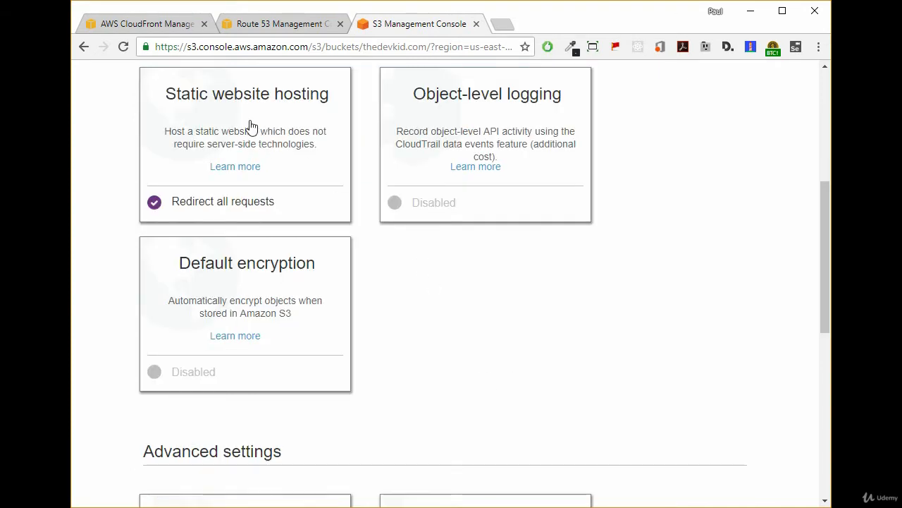
Step: Open the bucket's website endpoint from the static website hosting settings to test the redirect, then return to the S3 console
left_click(252, 127)
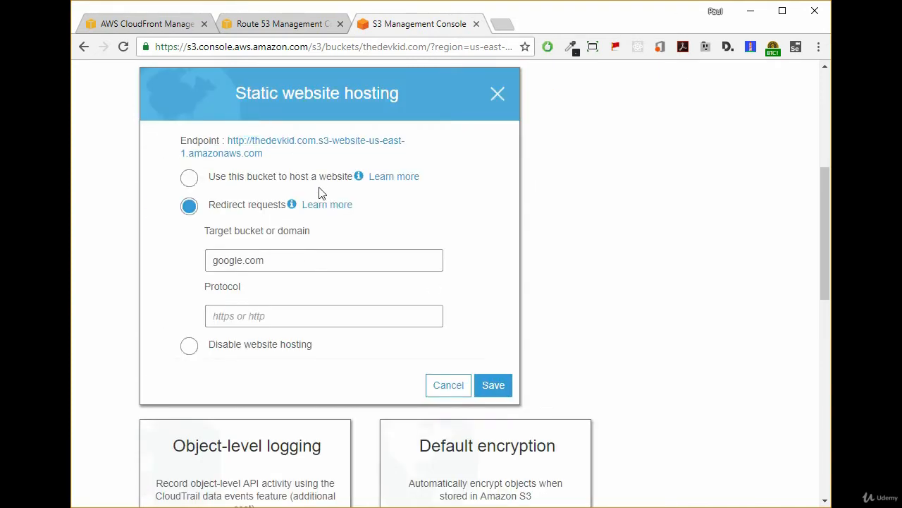
left_click(291, 149)
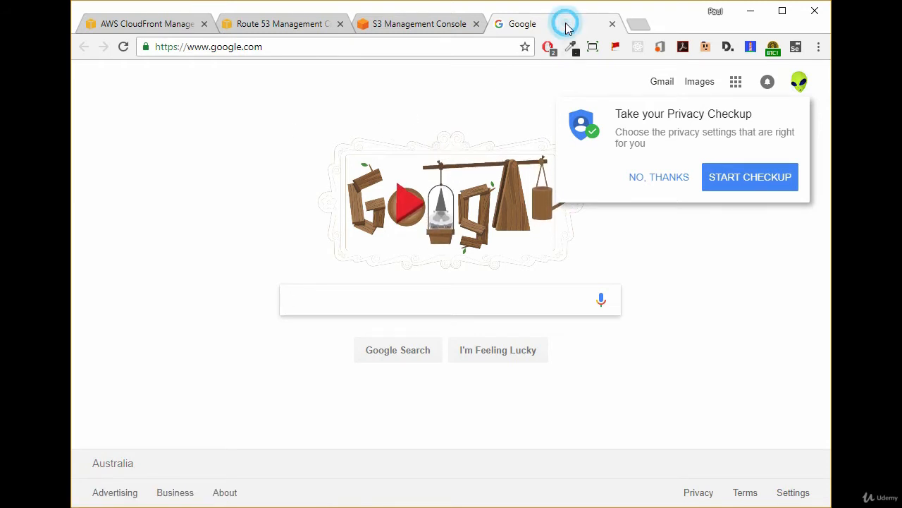
left_click(418, 21)
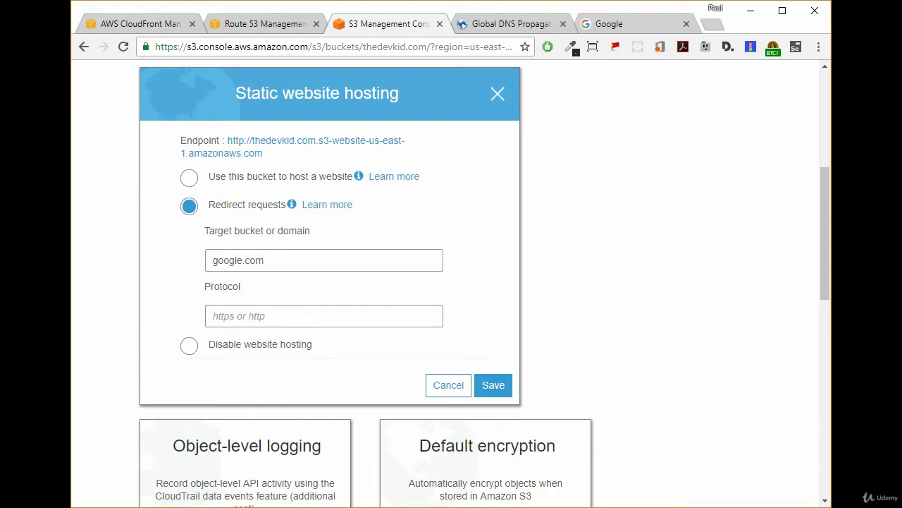
Step: Delete the thedevkid.com A alias record that targets the CloudFront distribution from the Route 53 hosted zone
left_click(260, 24)
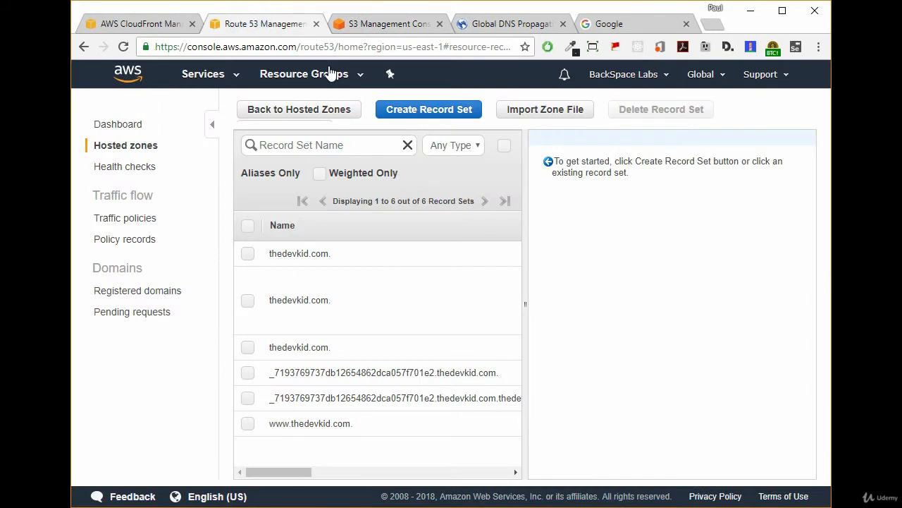
left_click(246, 254)
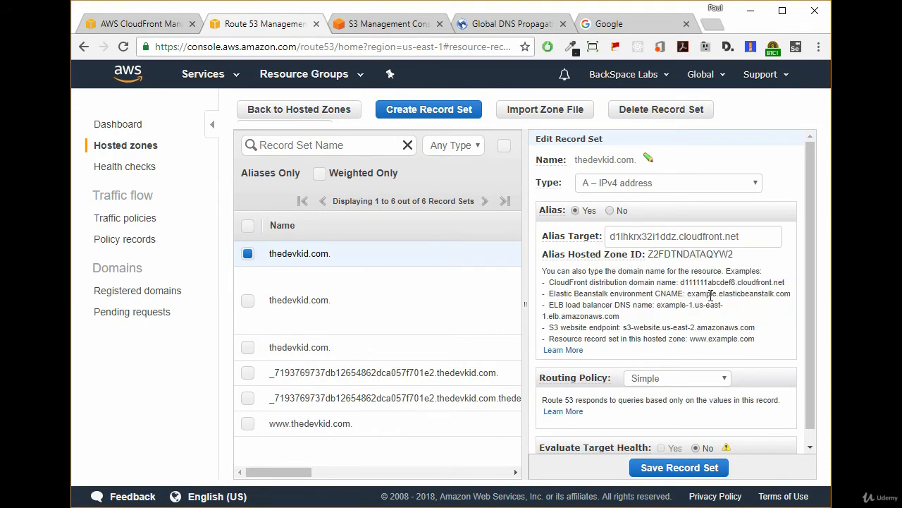
left_click(677, 113)
left_click(512, 340)
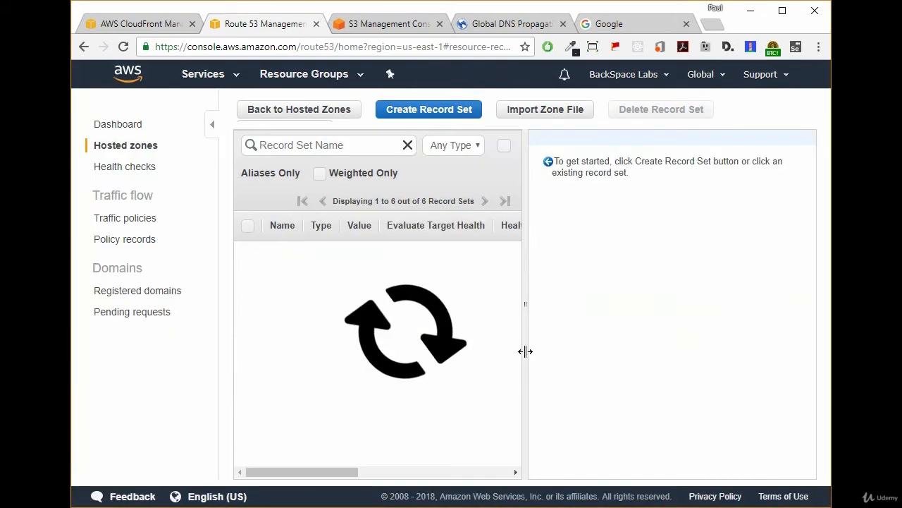
Step: Create an A – IPv4 alias record for thedevkid.com targeting the S3 website endpoint s3-website-us-east-1.amazonaws.com with Simple routing
left_click(429, 111)
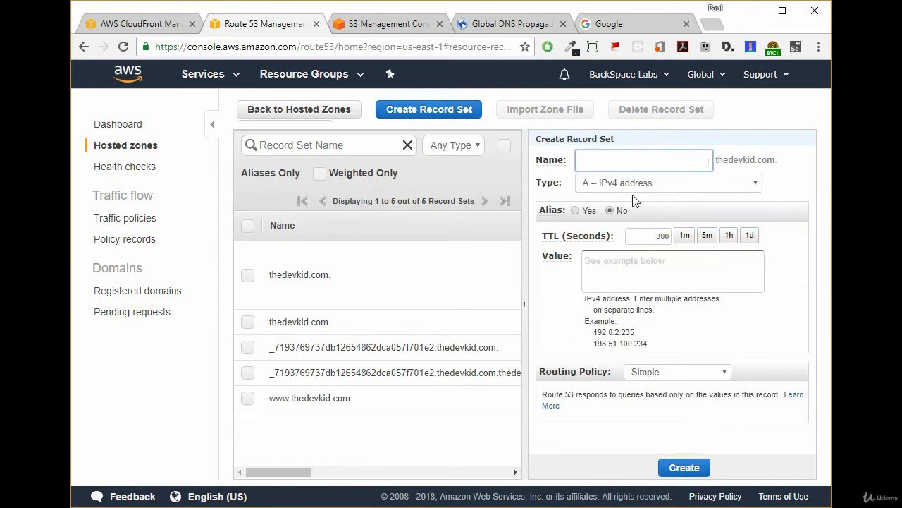
left_click(575, 210)
left_click(643, 237)
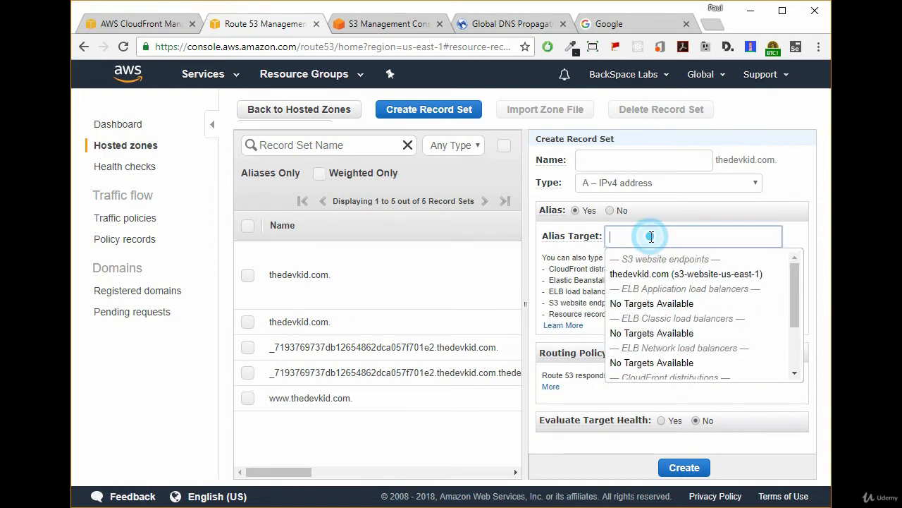
mouse_move(793, 297)
left_mouse_down()
mouse_move(801, 347)
mouse_move(792, 280)
left_mouse_up()
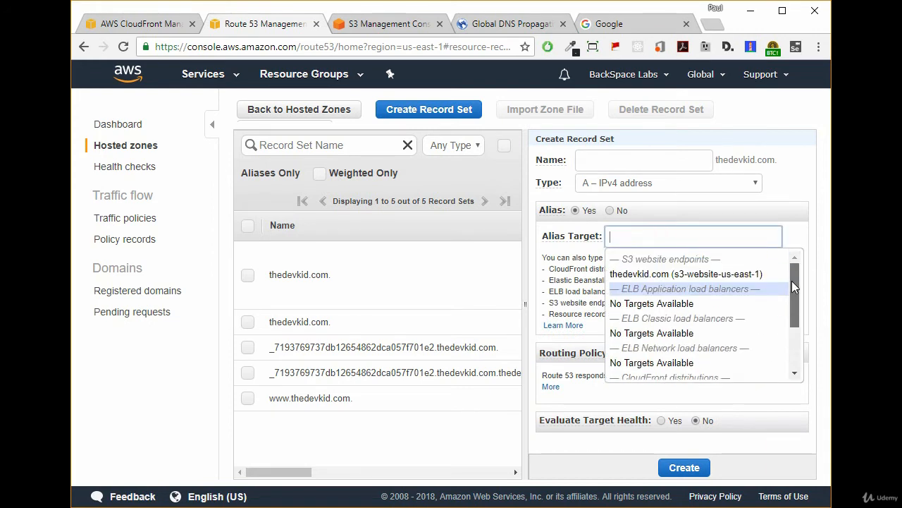
left_click(665, 275)
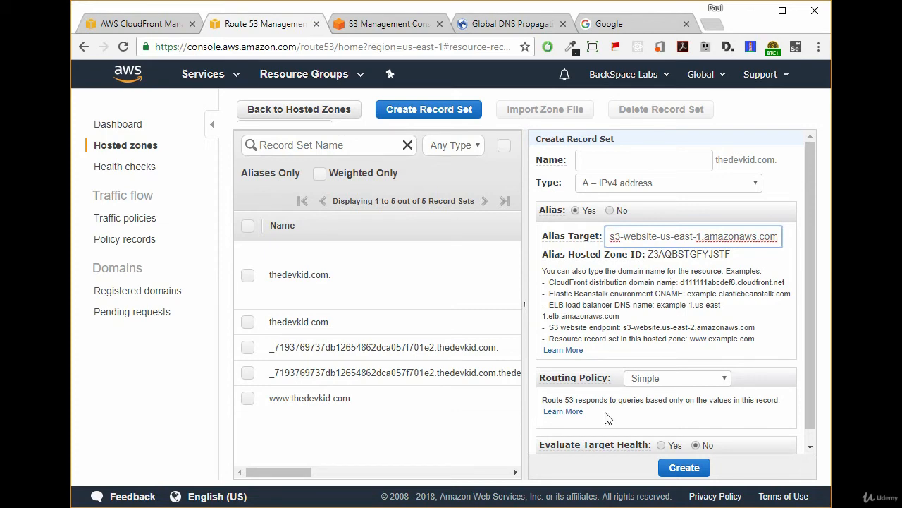
left_click(671, 470)
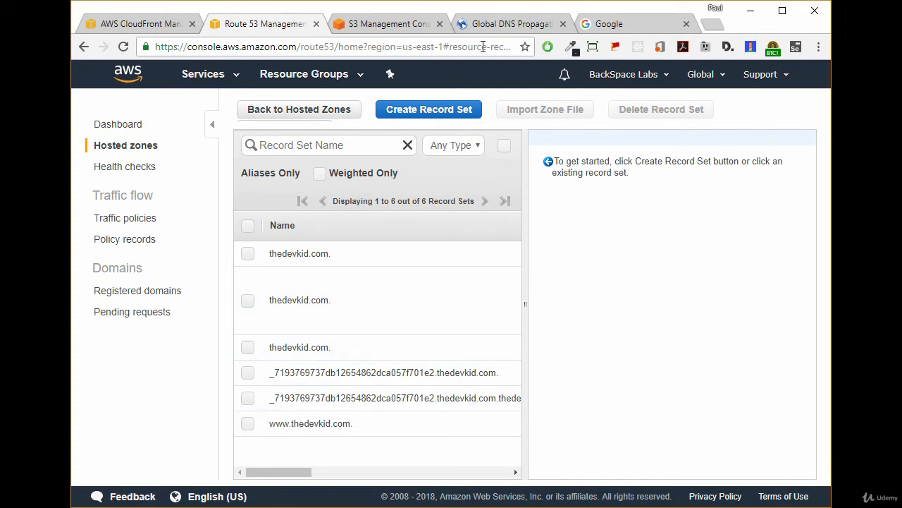
Step: Check the global DNS propagation of the A record for thedevkid.com on whatsmydns.net
left_click(513, 27)
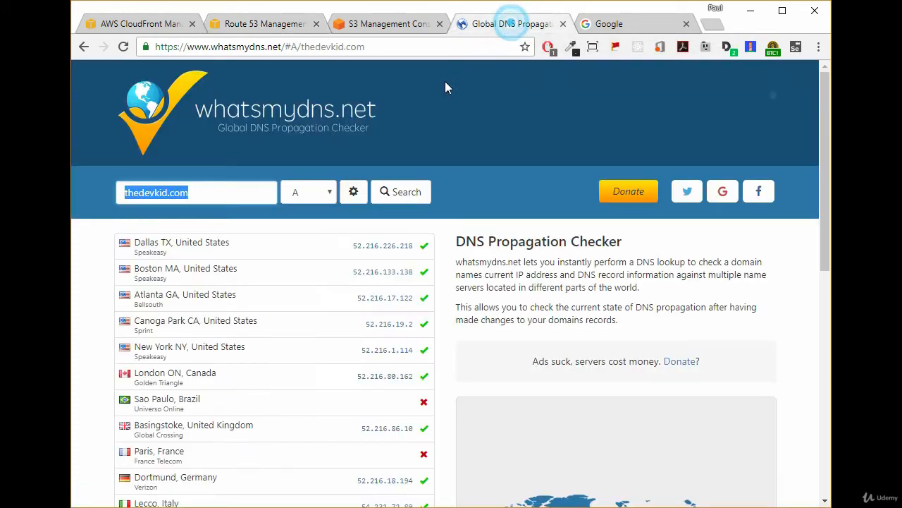
left_click(220, 193)
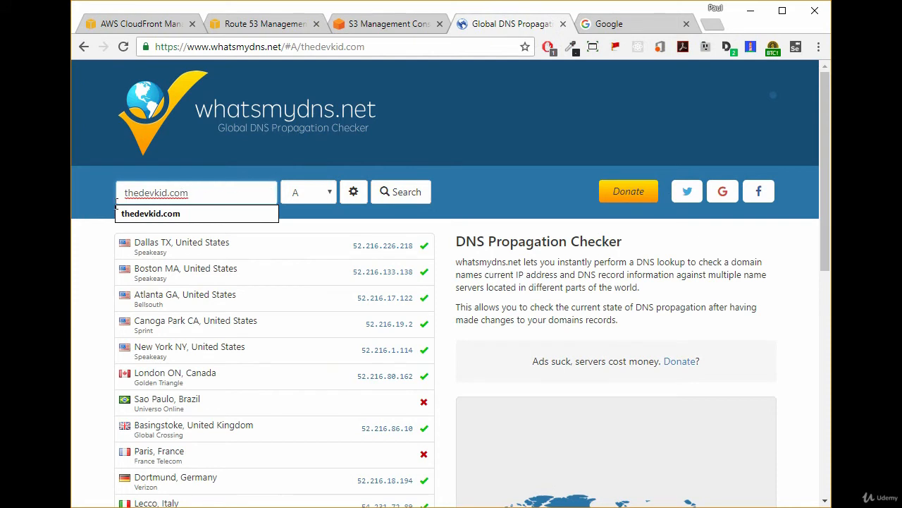
left_click(456, 138)
left_click(421, 193)
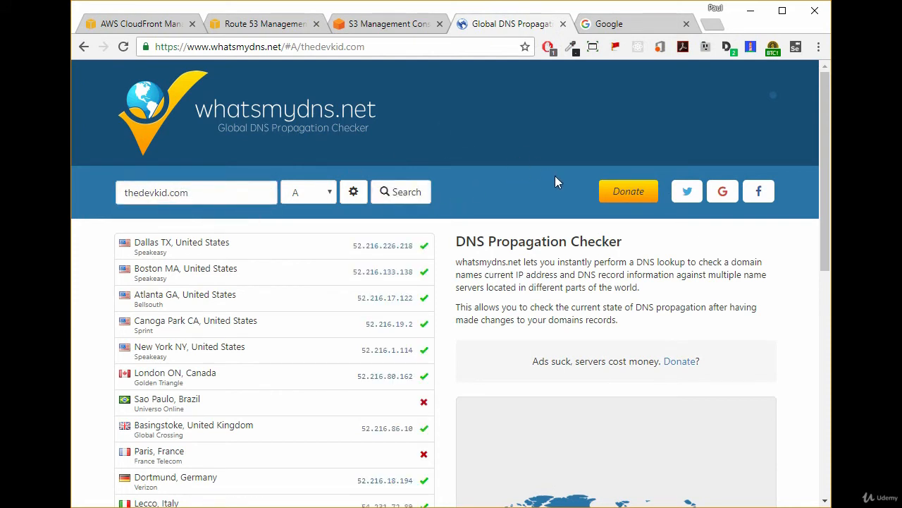
Step: Visit thedevkid.com from the DNS checker's domain field to test the redirect, and close both Google pages
left_click(202, 192)
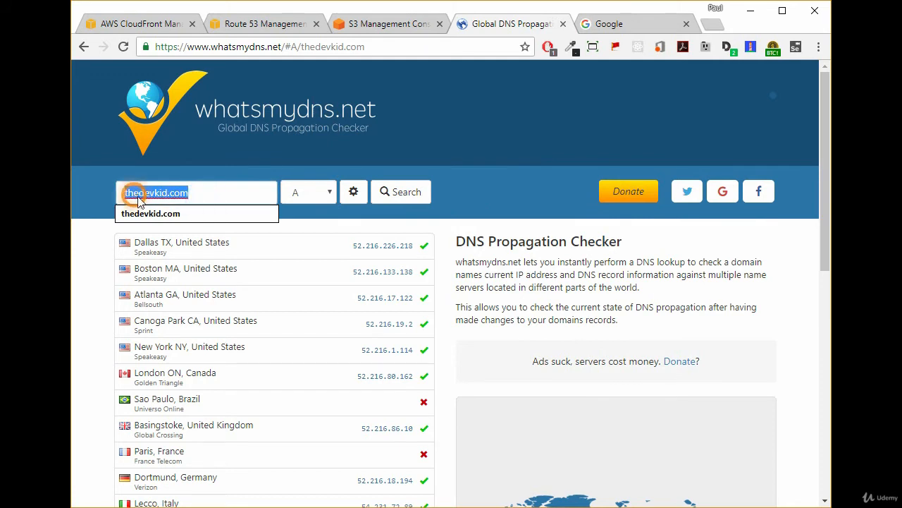
right_click(136, 198)
left_click(181, 238)
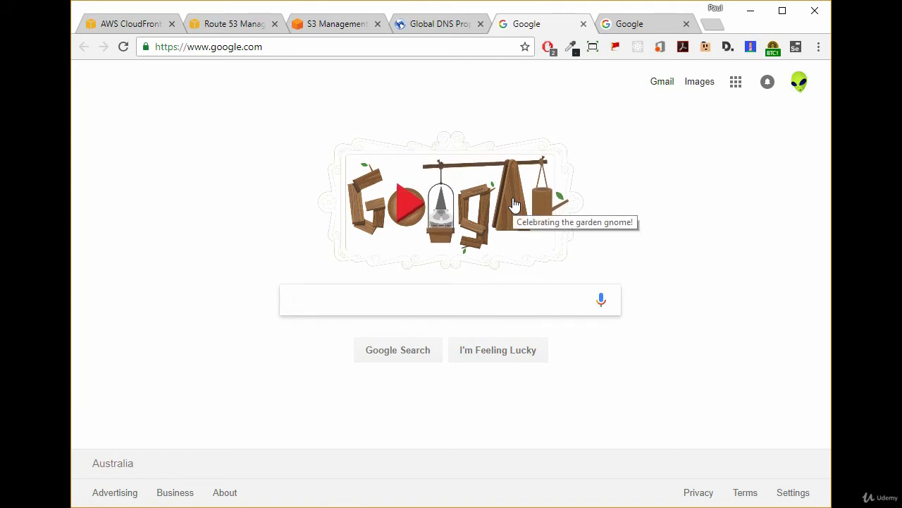
left_click(583, 26)
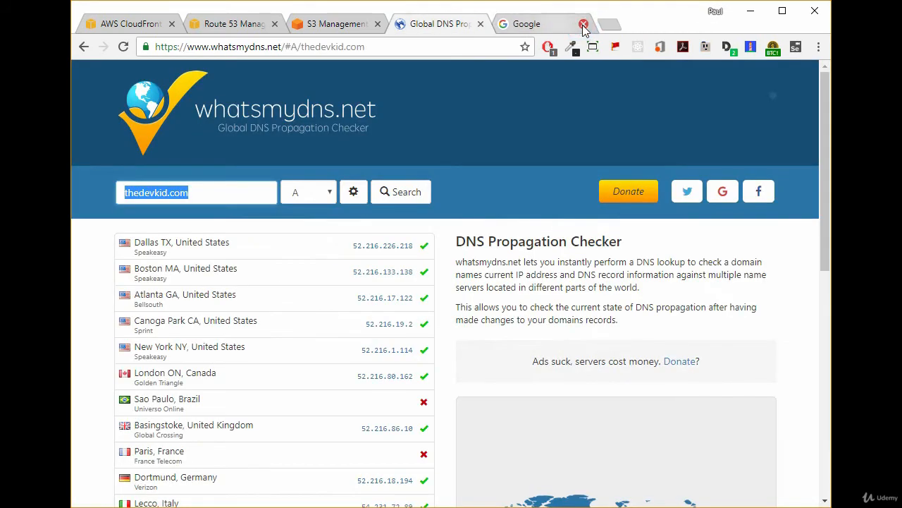
left_click(583, 26)
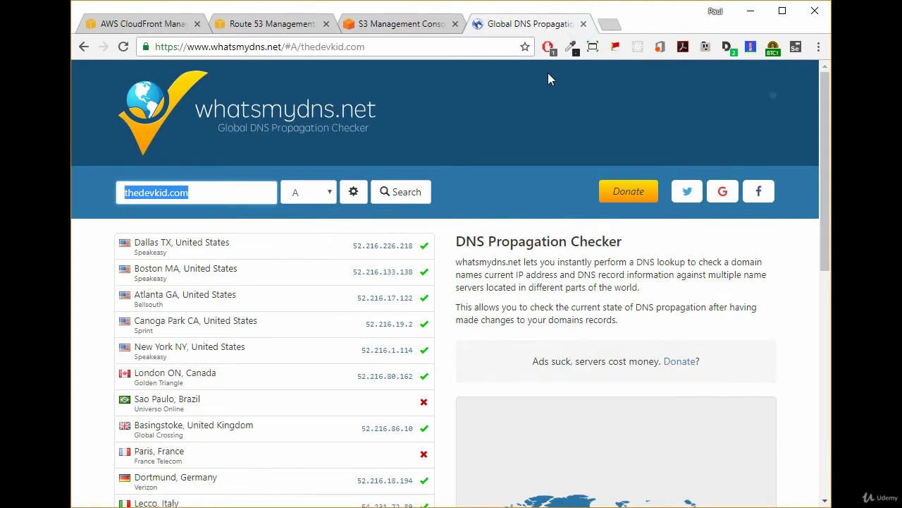
Step: Close the bucket's static website hosting settings in the S3 console and examine the bucket name thedevkid.com
left_click(407, 29)
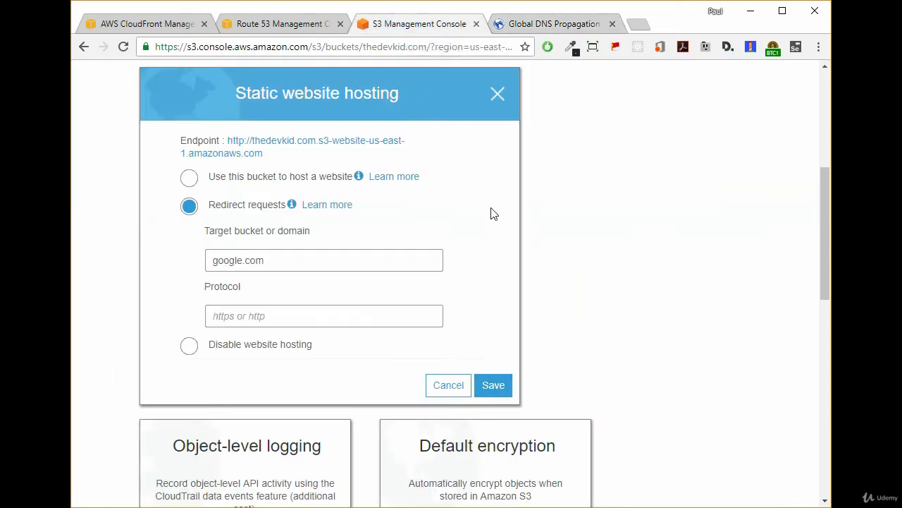
left_click(500, 97)
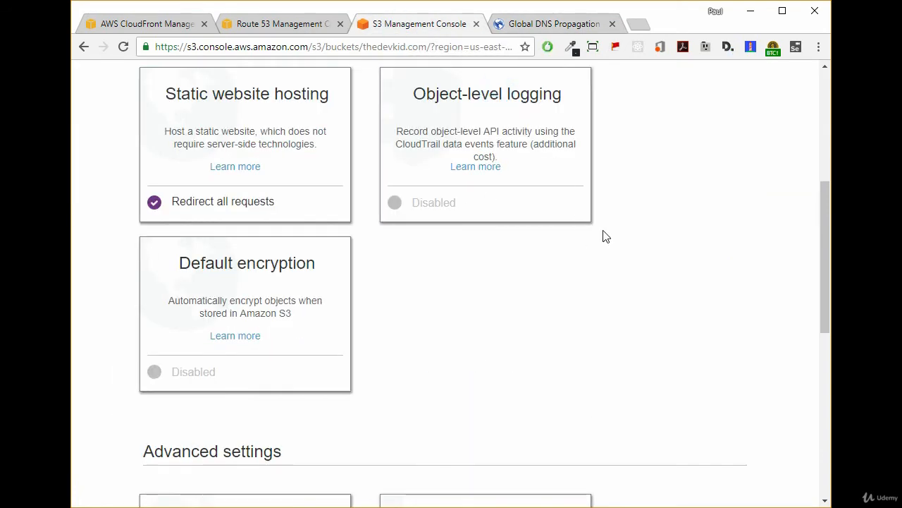
scroll(620, 237, "up", 5)
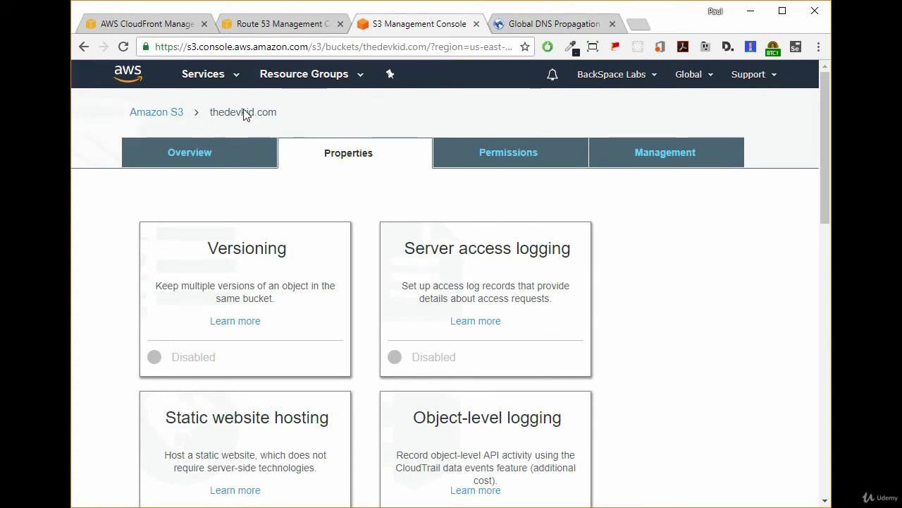
left_click_drag(285, 115, 210, 118)
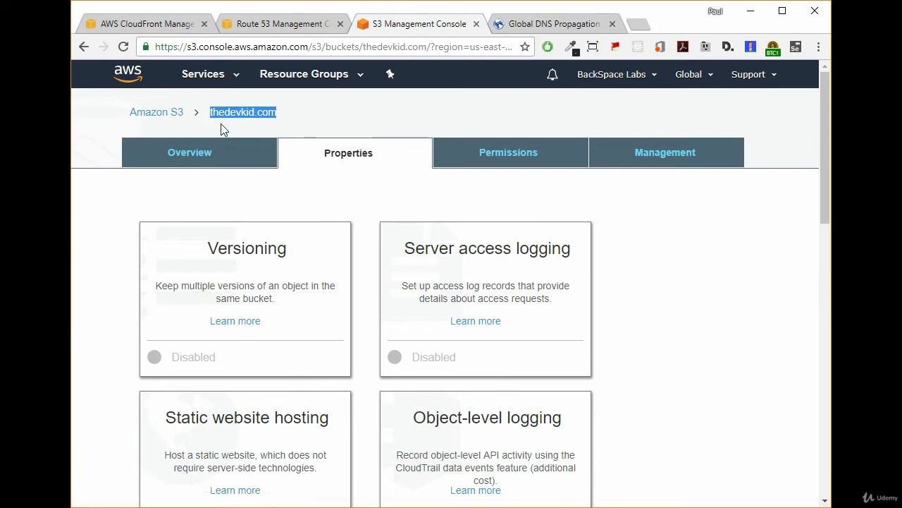
left_click(383, 128)
scroll(353, 327, "down", 2)
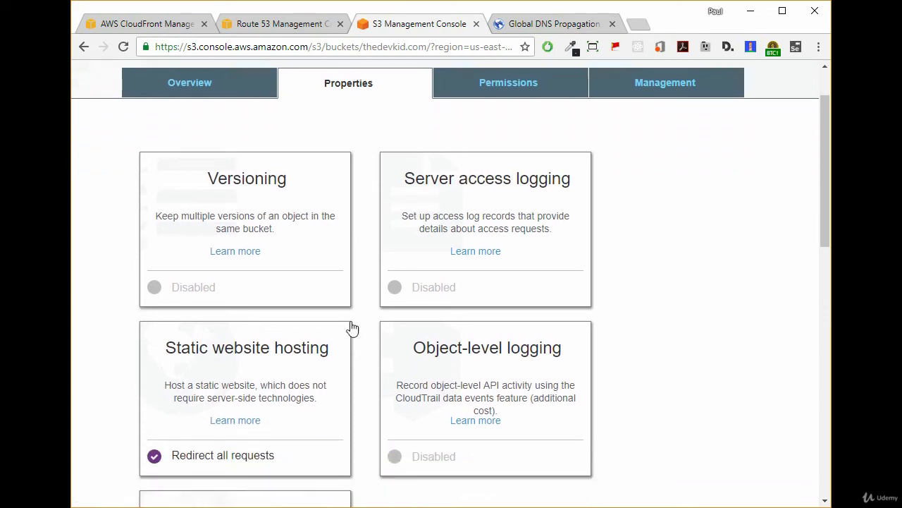
left_click(270, 323)
scroll(272, 342, "down", 3)
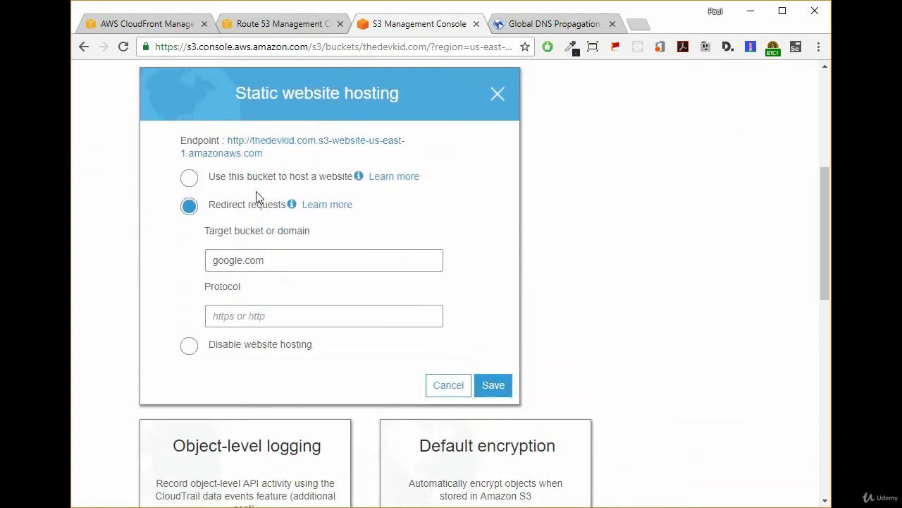
left_click_drag(252, 141, 262, 153)
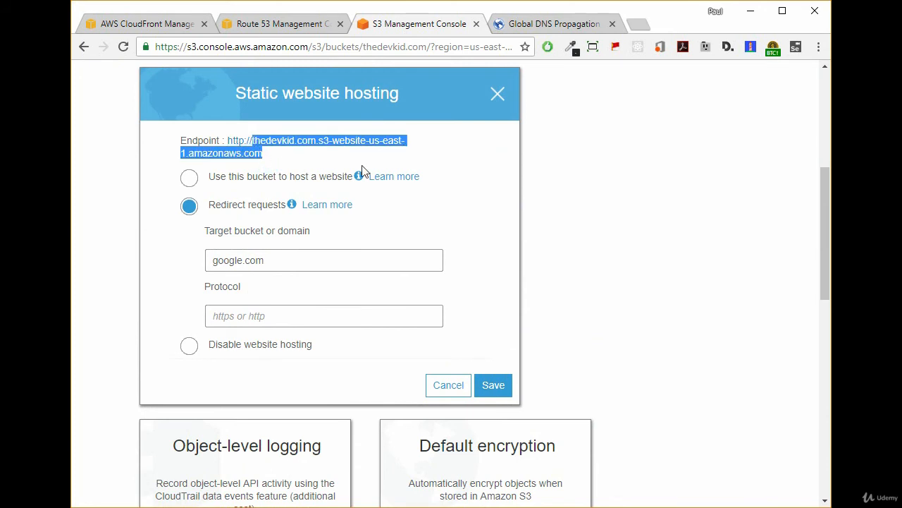
left_click(268, 24)
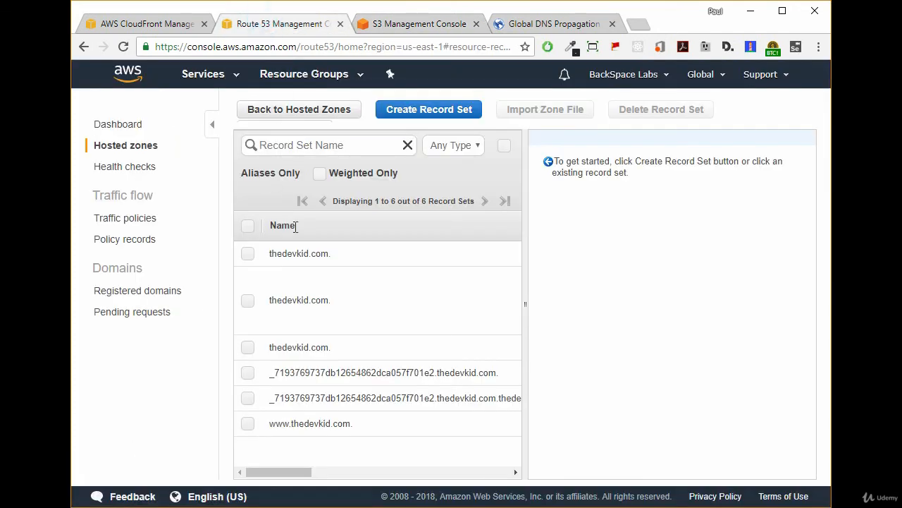
left_click(248, 423)
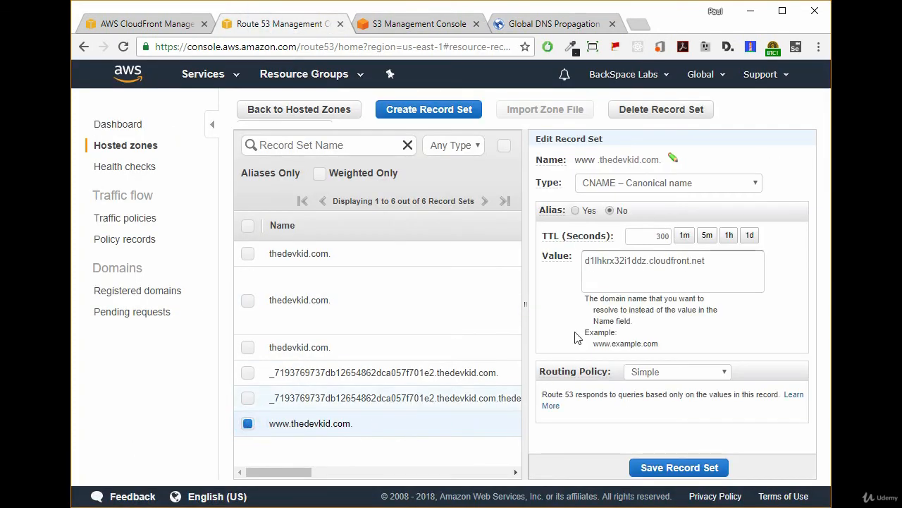
left_click(604, 274)
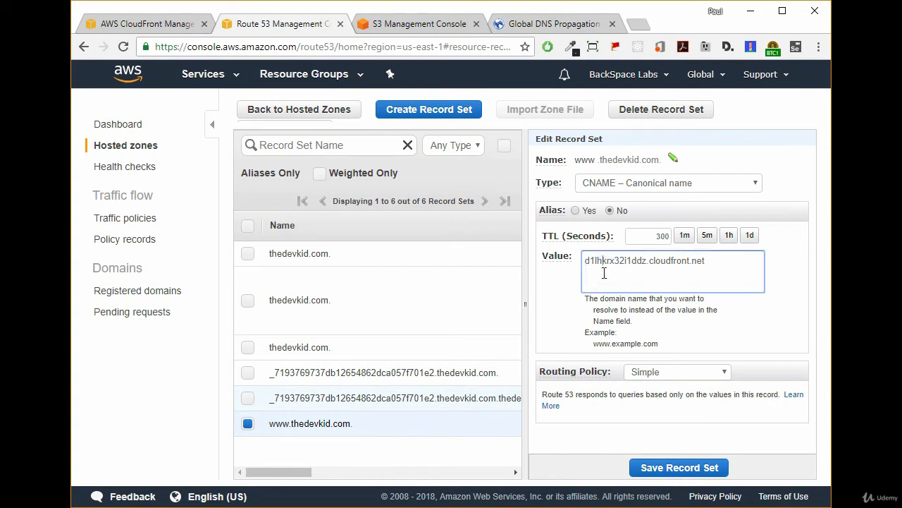
key("ctrl+a")
key("BackSpace")
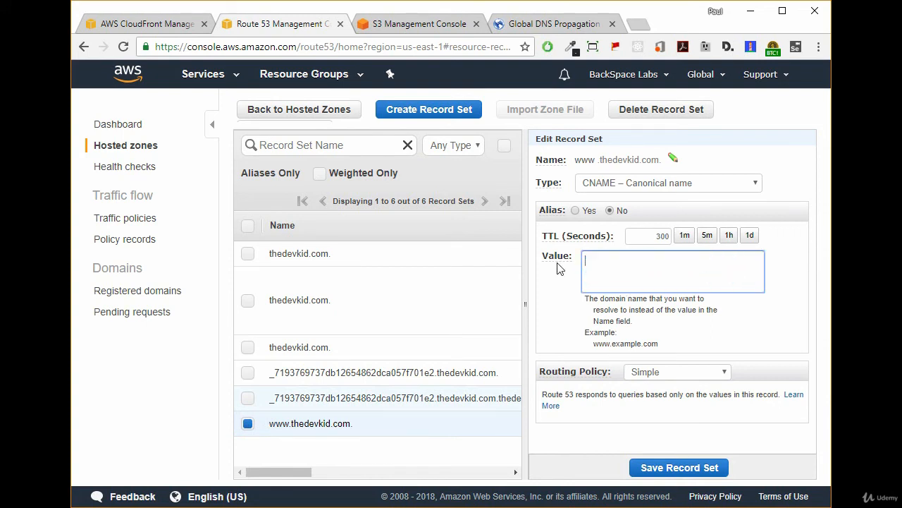